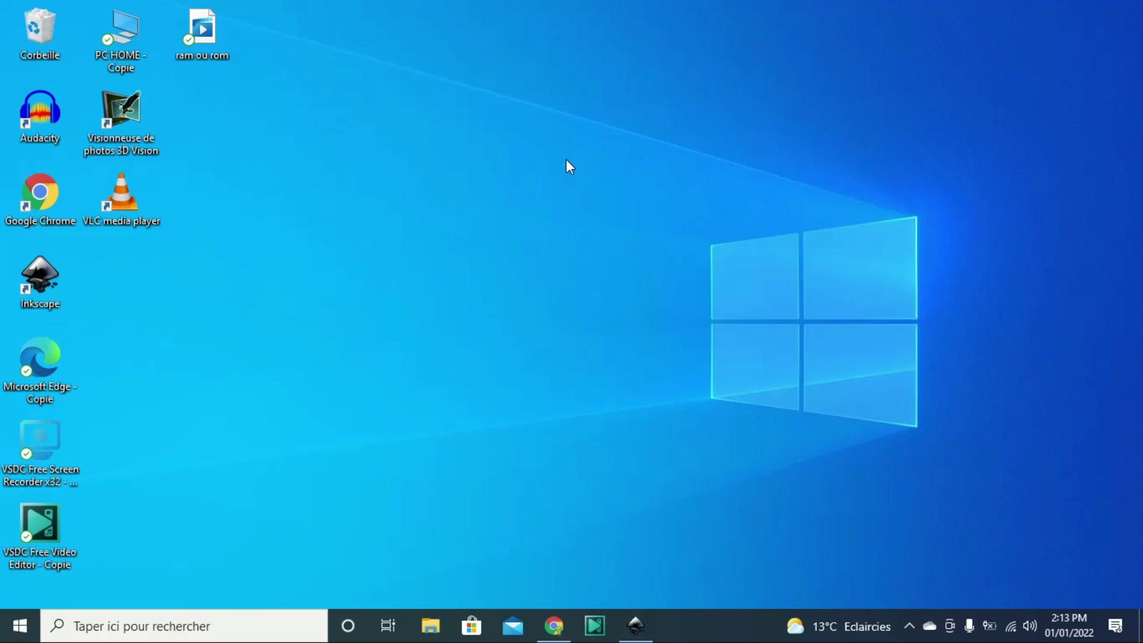
Step: Open This PC and review the ReadyBoost settings in the properties of USB drive G:, closing them without changes
double_click(123, 60)
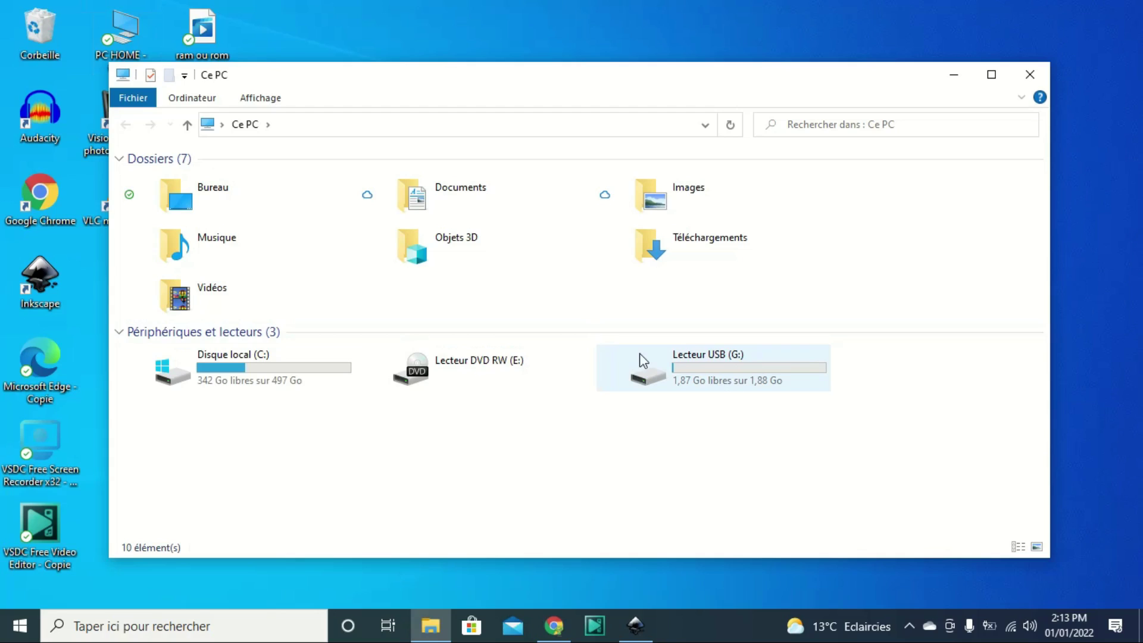
right_click(670, 369)
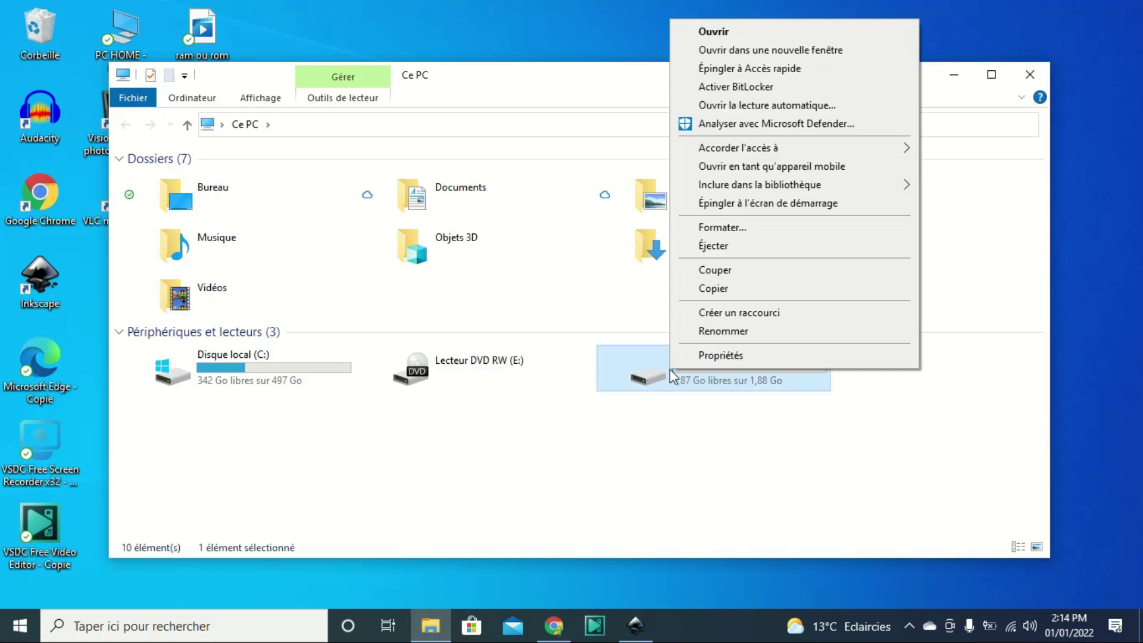
click(711, 356)
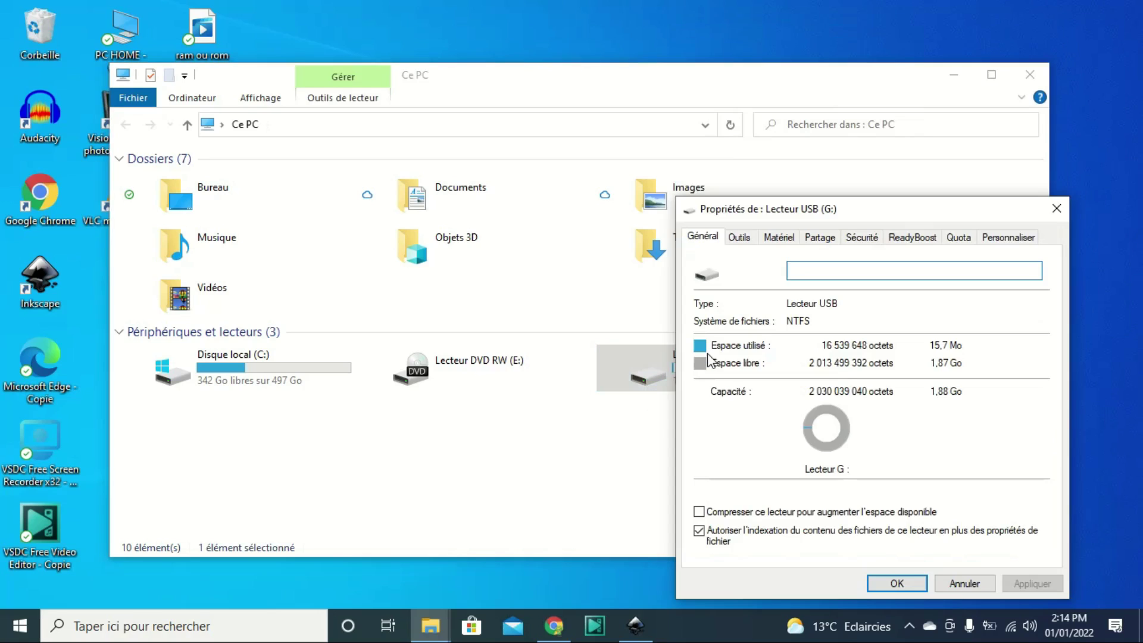
click(910, 249)
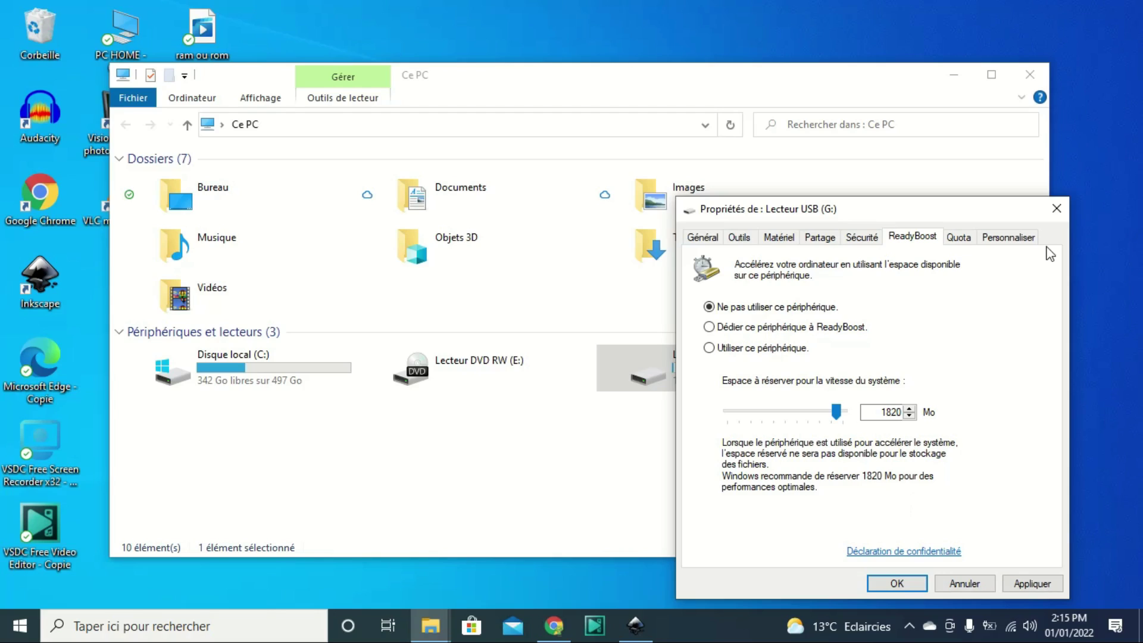
click(1057, 209)
click(820, 325)
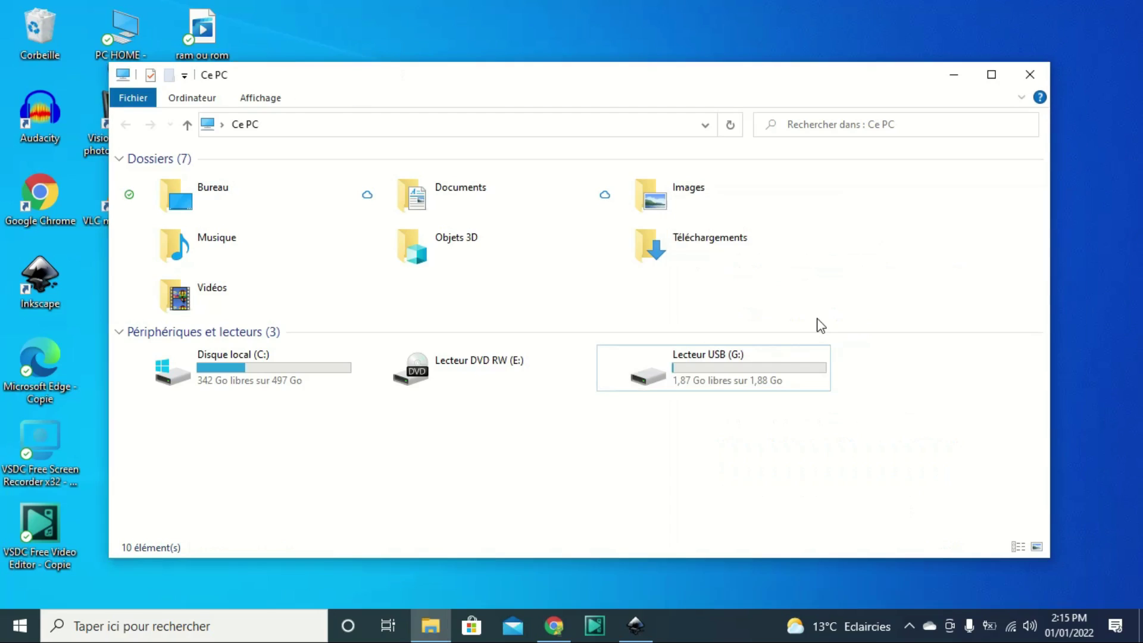
Step: Quick-format USB drive G: with the NTFS file system and a 4096-byte allocation unit size, accepting the data erasure
click(679, 375)
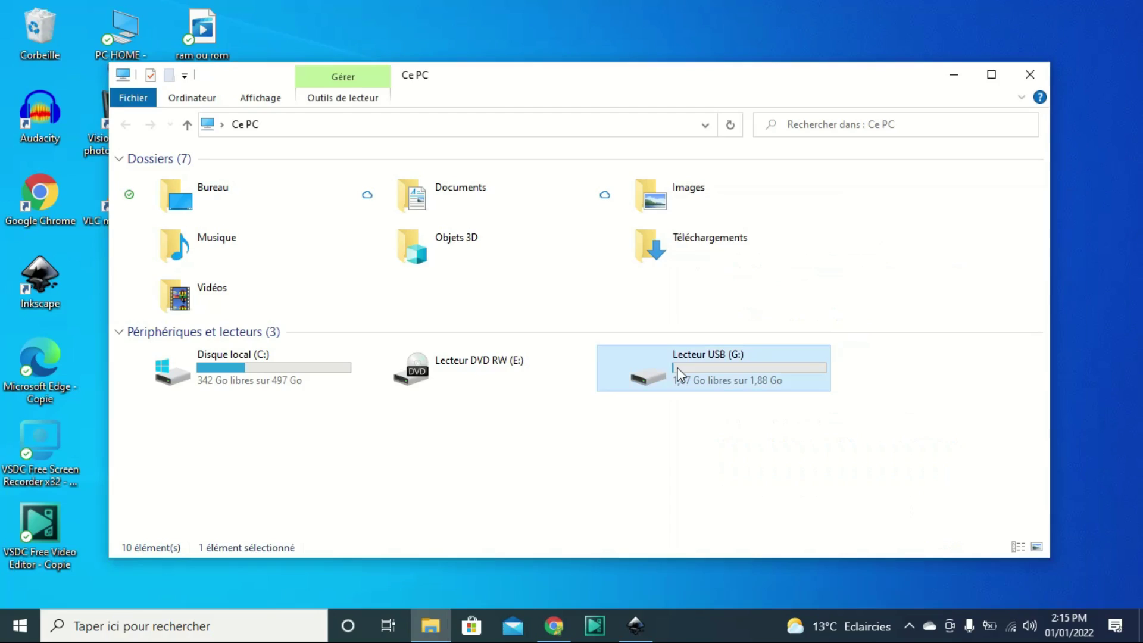
right_click(679, 375)
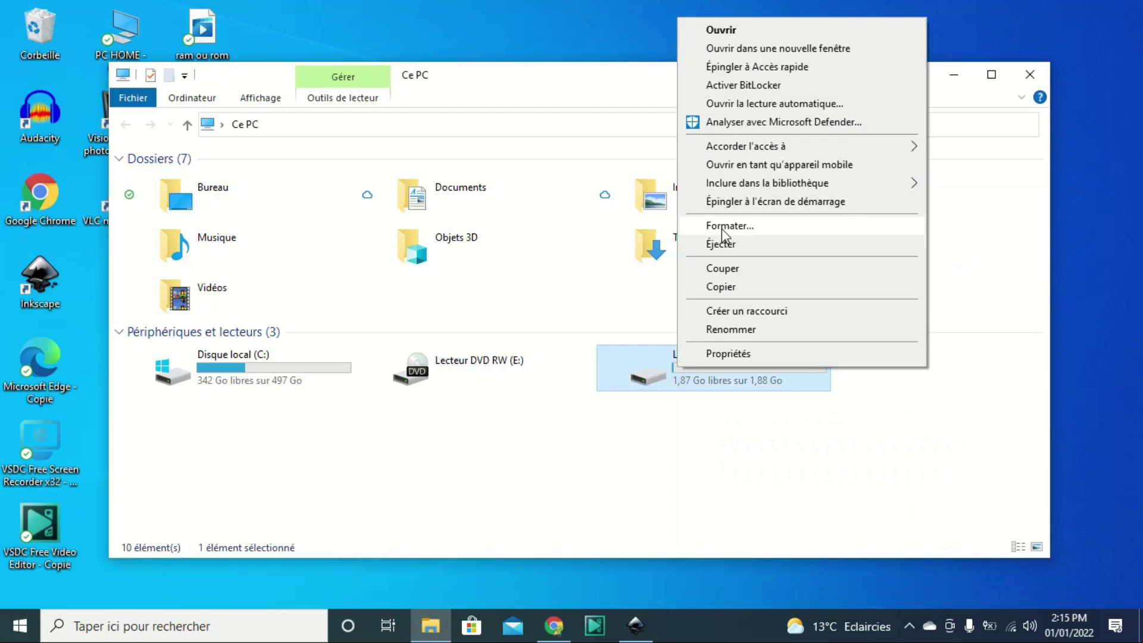
click(721, 229)
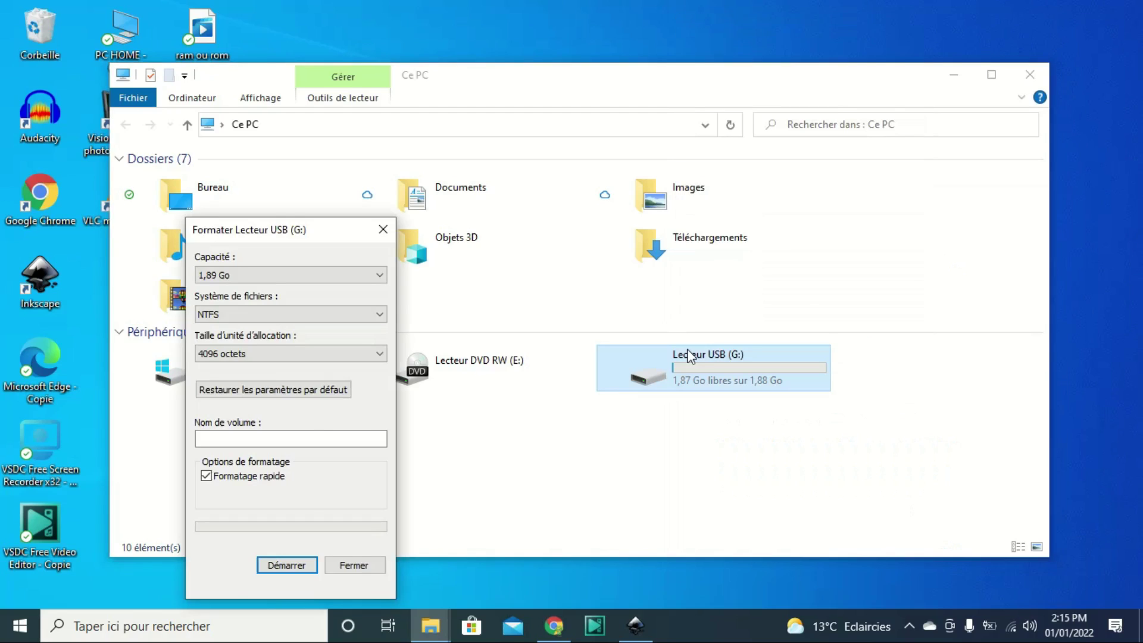
drag(344, 236, 475, 239)
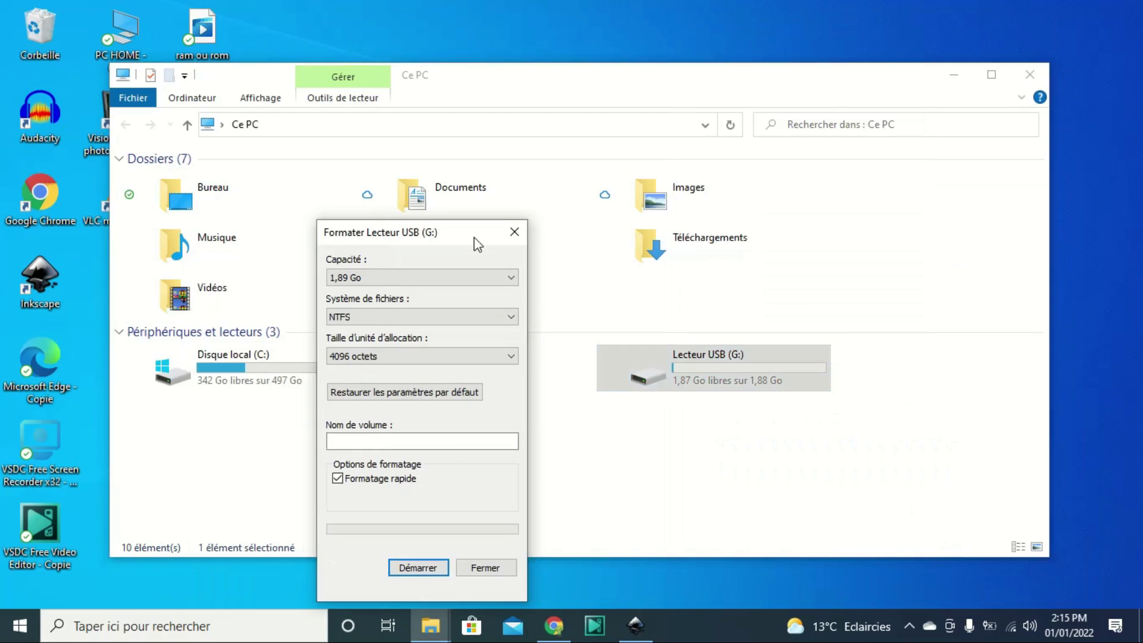
click(503, 317)
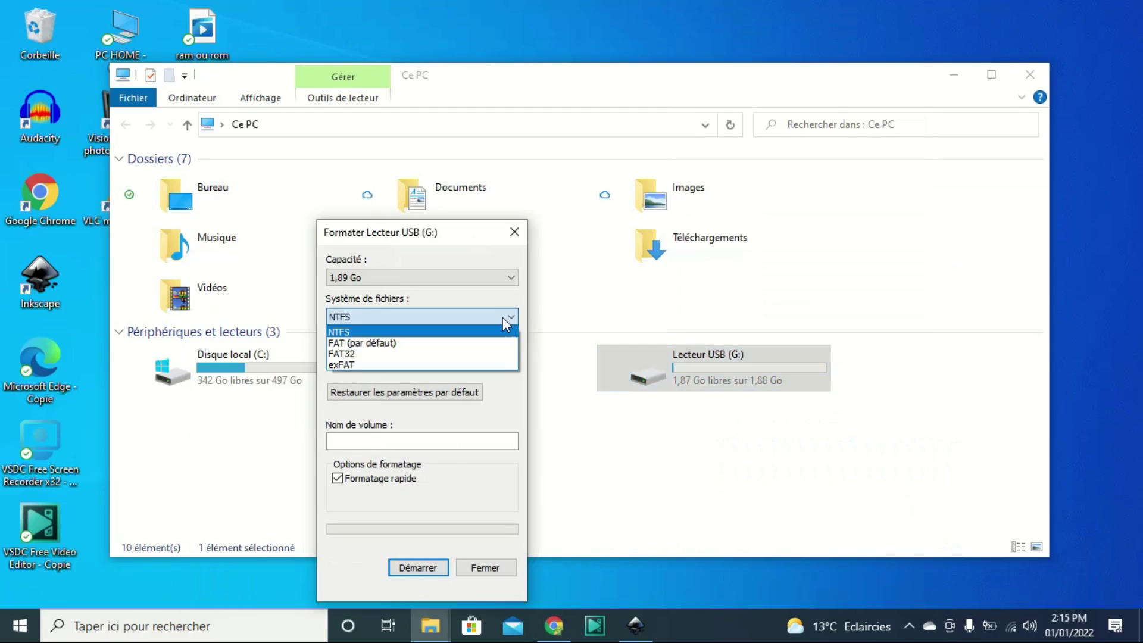
click(477, 331)
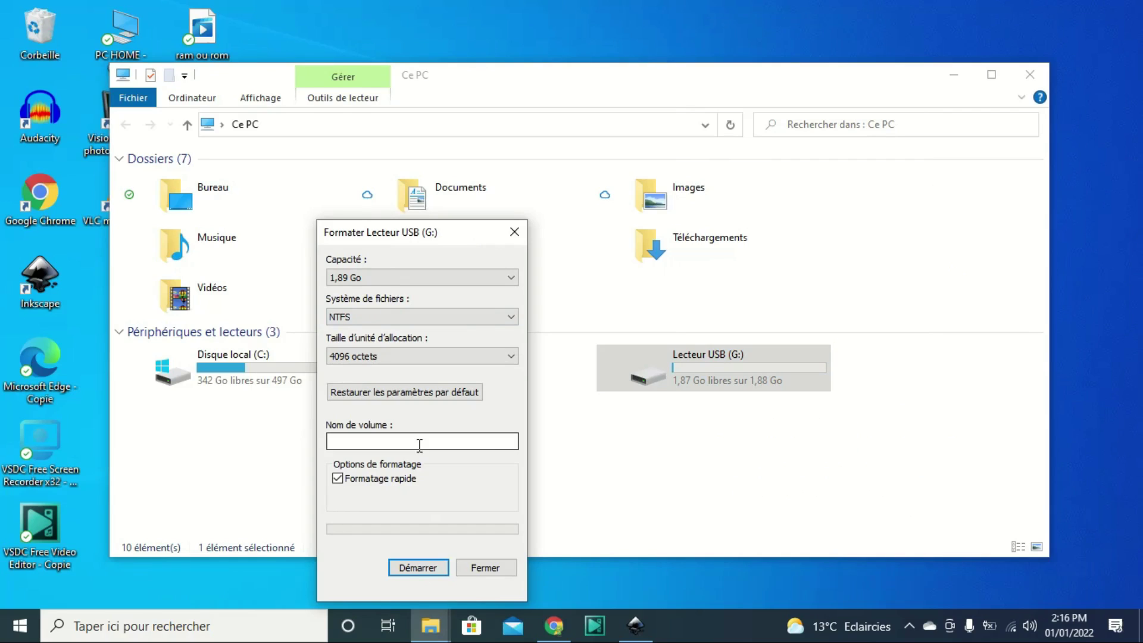
click(404, 558)
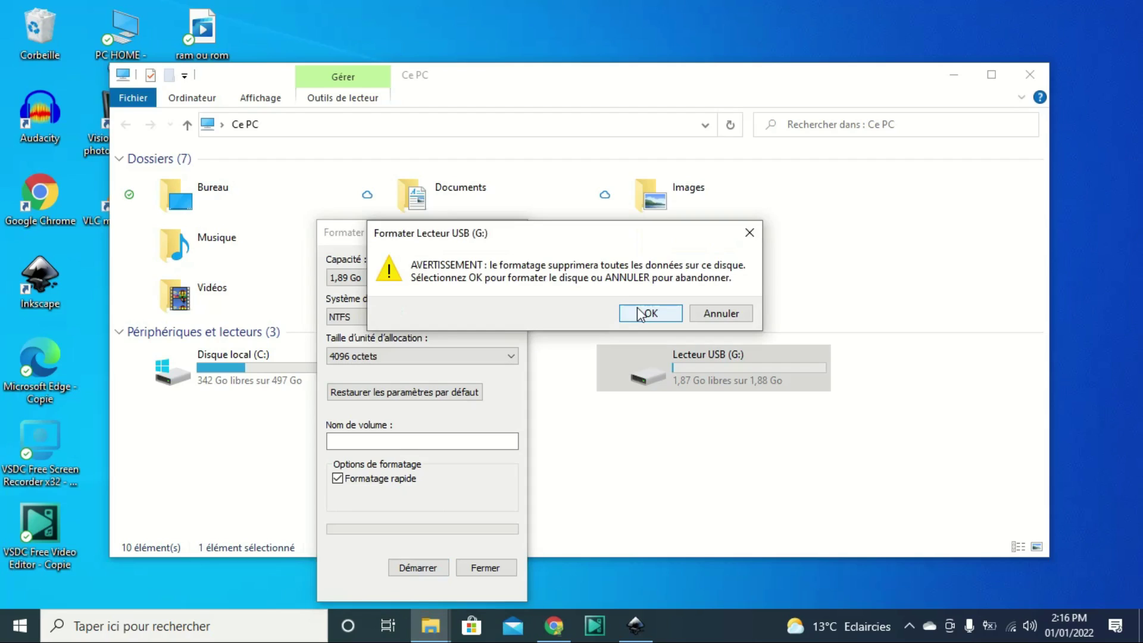
click(640, 314)
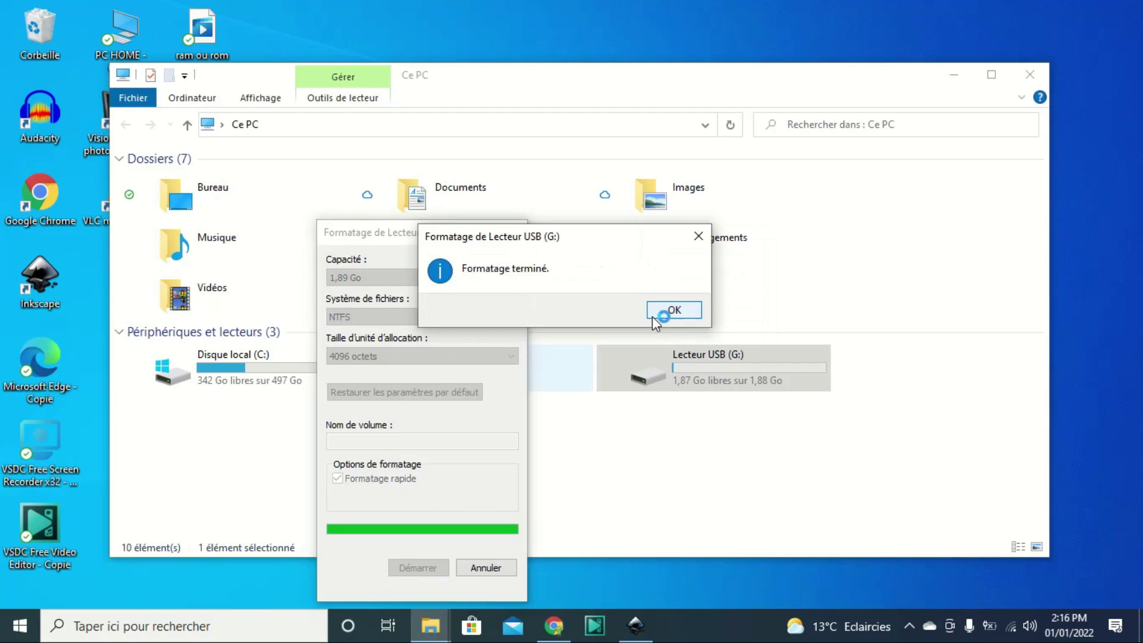
click(655, 315)
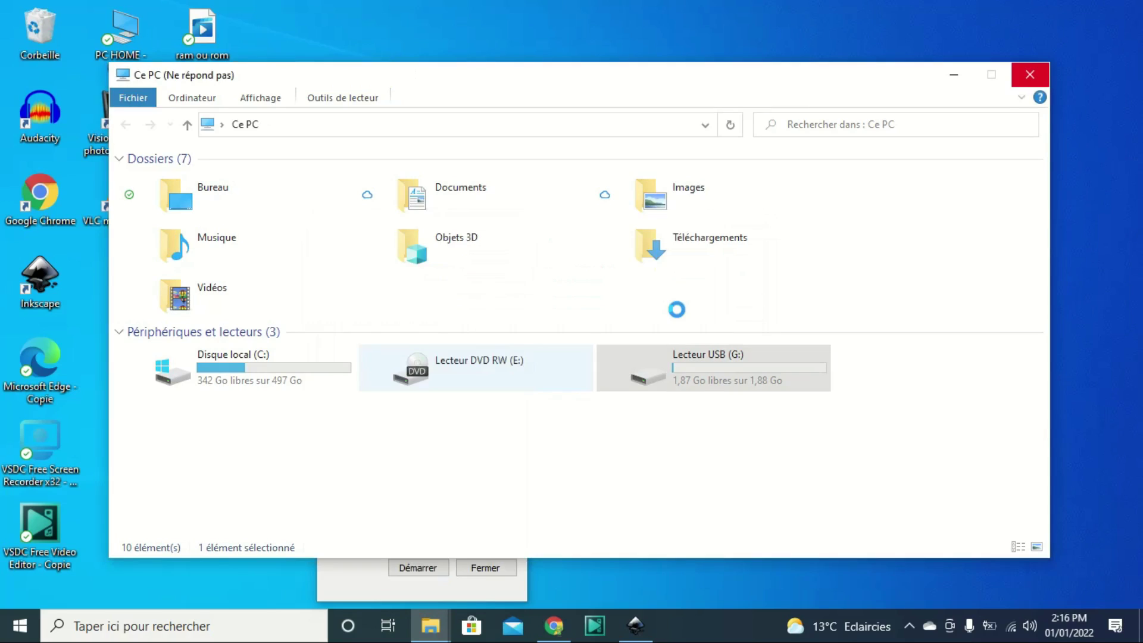
Step: Enable ReadyBoost on USB drive G: with "Utiliser ce périphérique" and reserve the maximum space of 1915 Mo
right_click(693, 374)
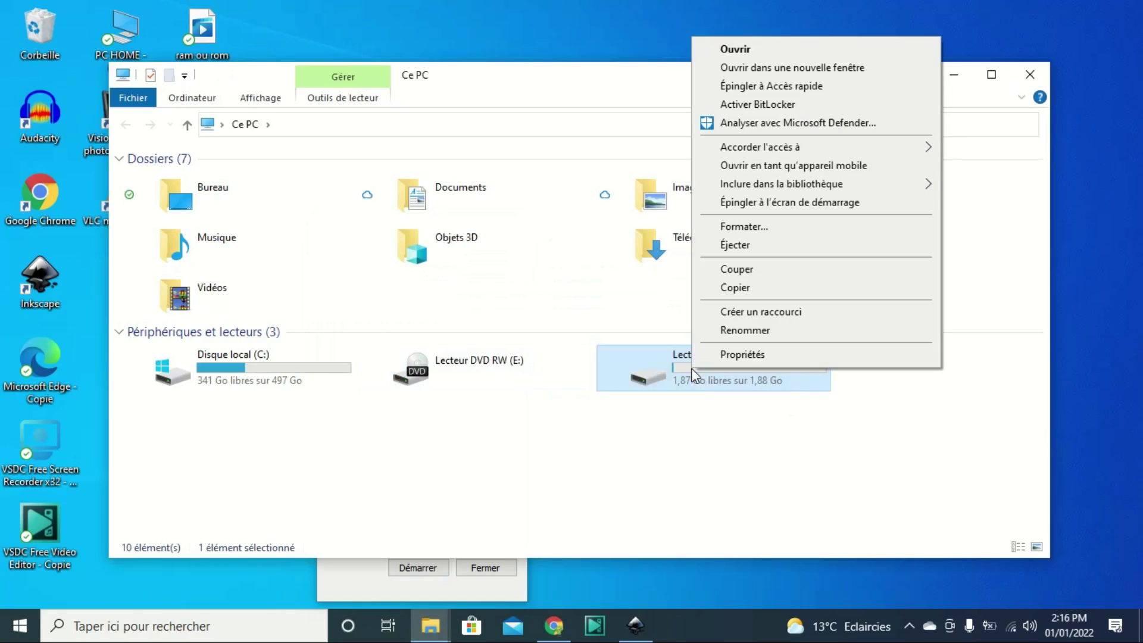
click(742, 354)
click(933, 237)
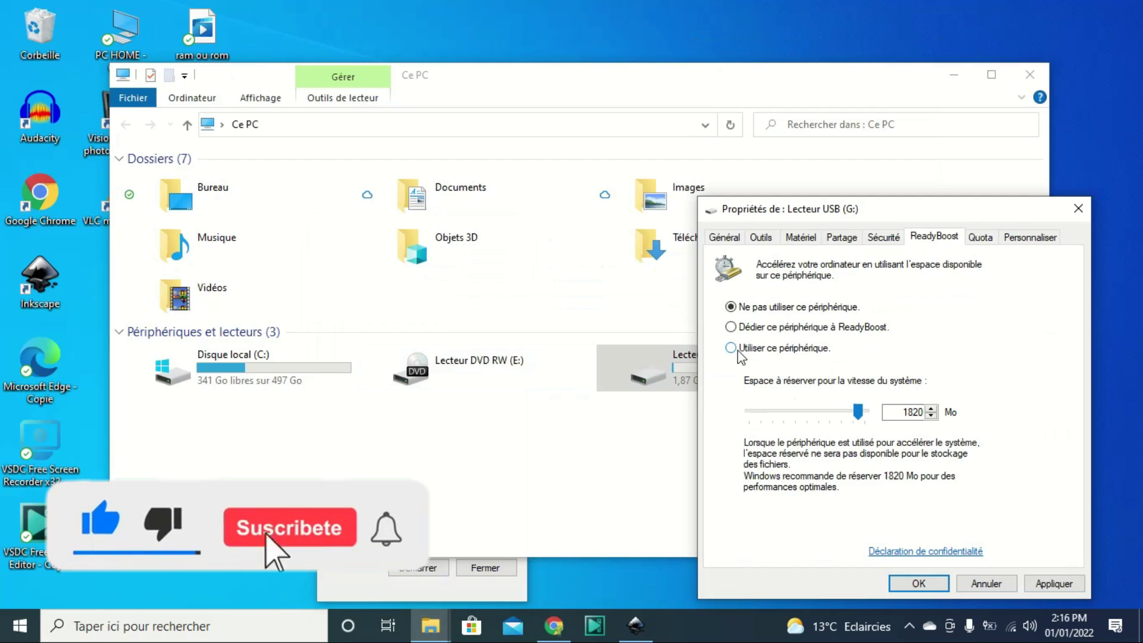
click(739, 351)
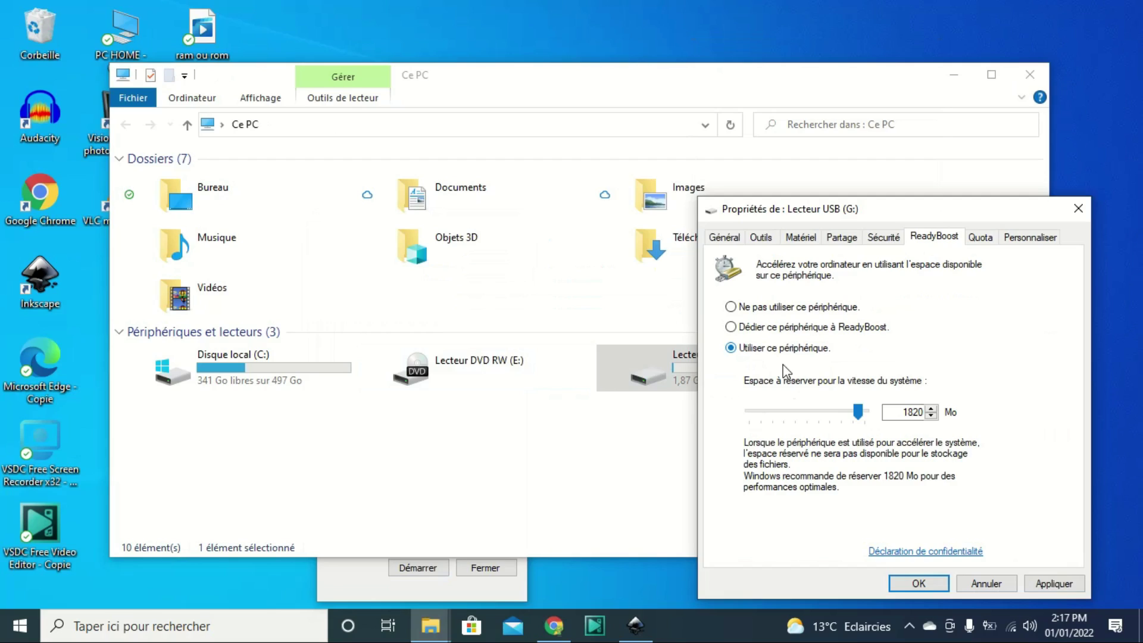
drag(859, 411, 819, 412)
drag(821, 412, 911, 414)
click(922, 583)
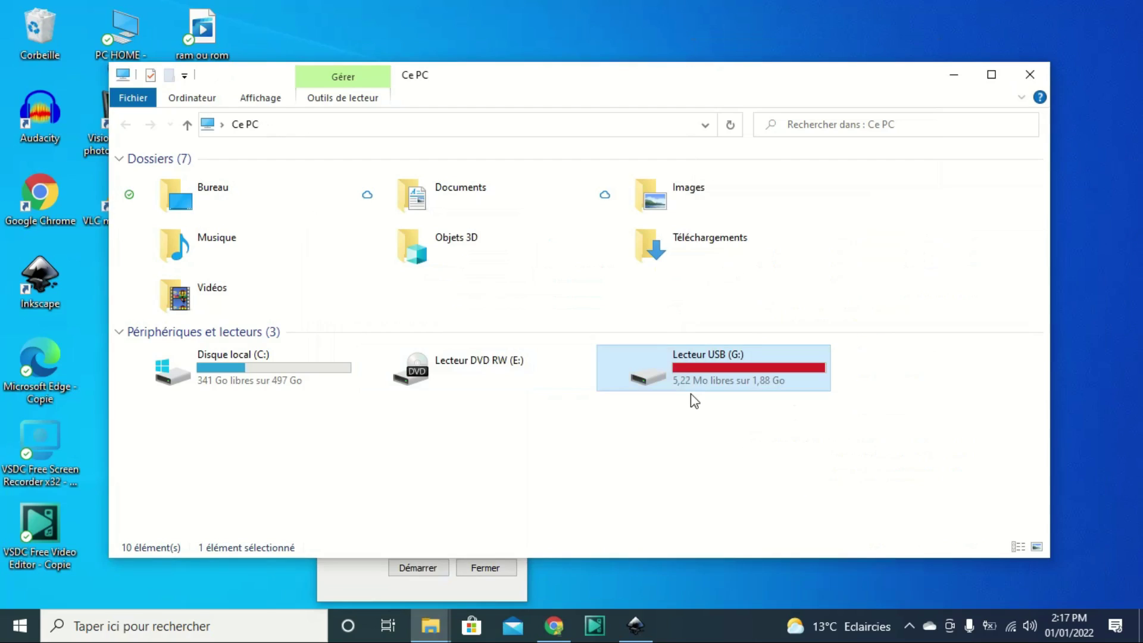
Step: Check the free space on USB drive G:, examine memory usage in Task Manager, and return to File Explorer
mouse_move(701, 364)
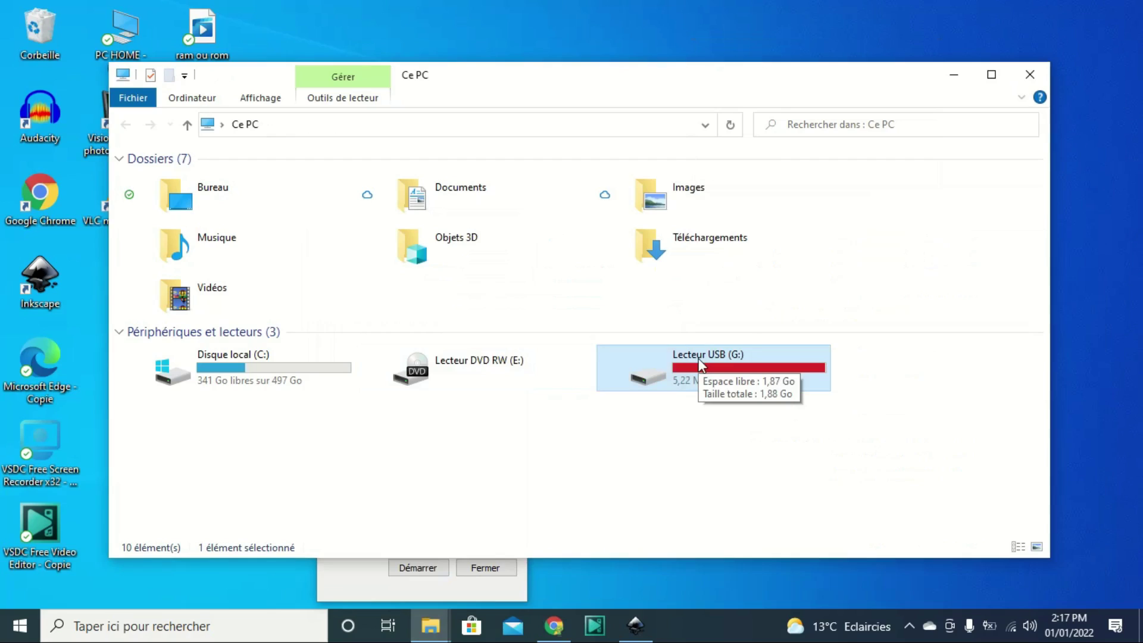
click(892, 389)
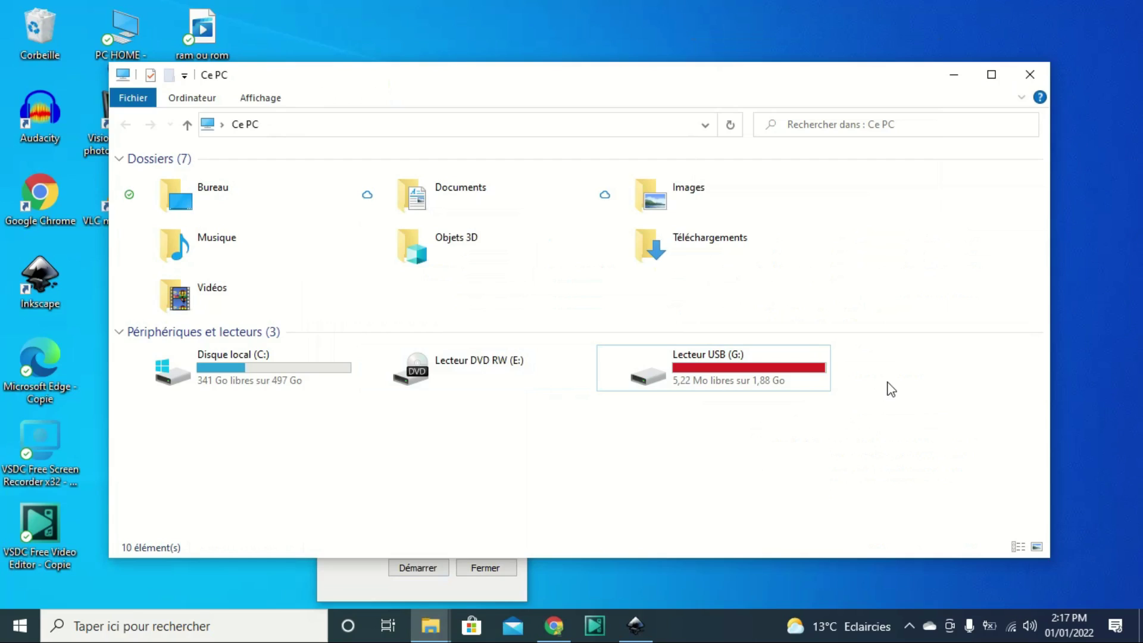
click(720, 623)
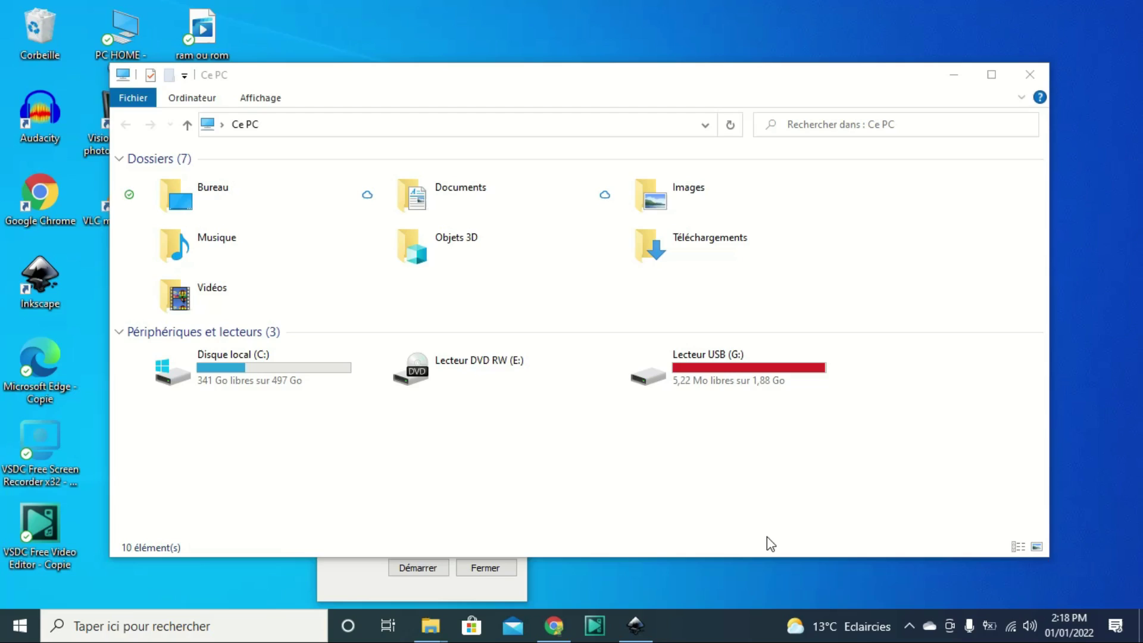
key(ctrl+shift+Escape)
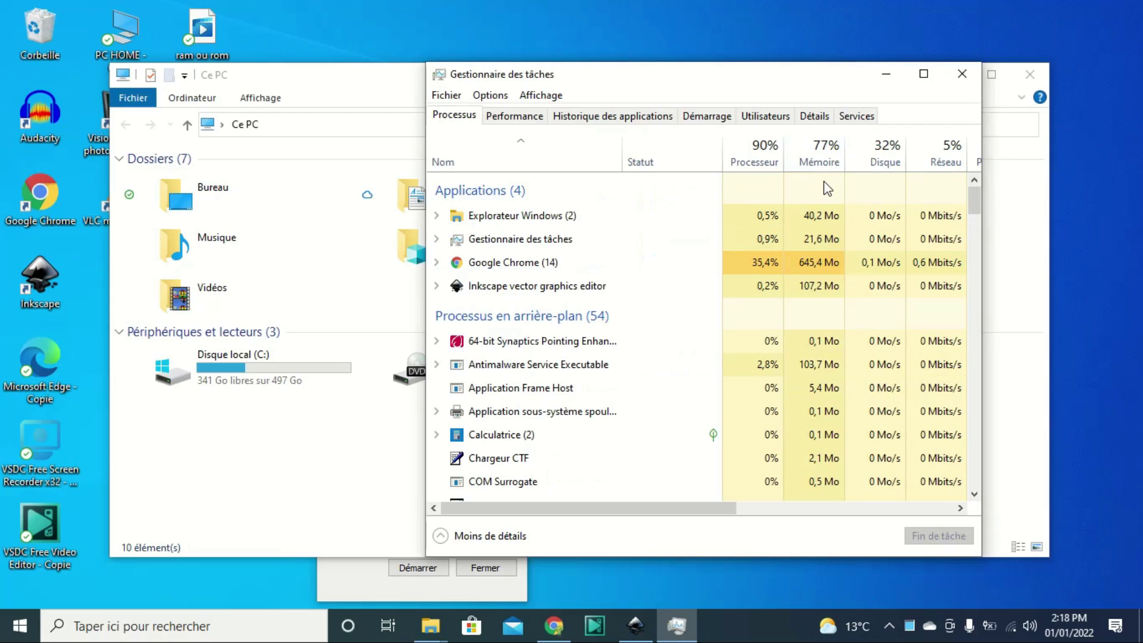
key(alt+Tab)
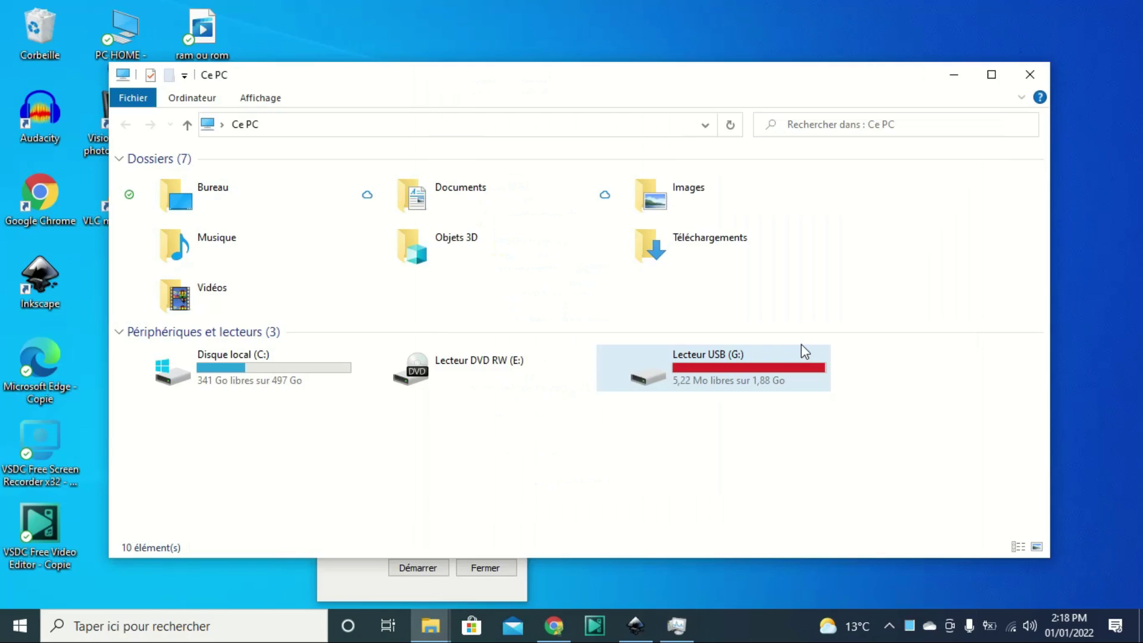
Step: Turn off ReadyBoost on USB drive G: by choosing "Ne pas utiliser ce périphérique" and apply the change
mouse_move(675, 381)
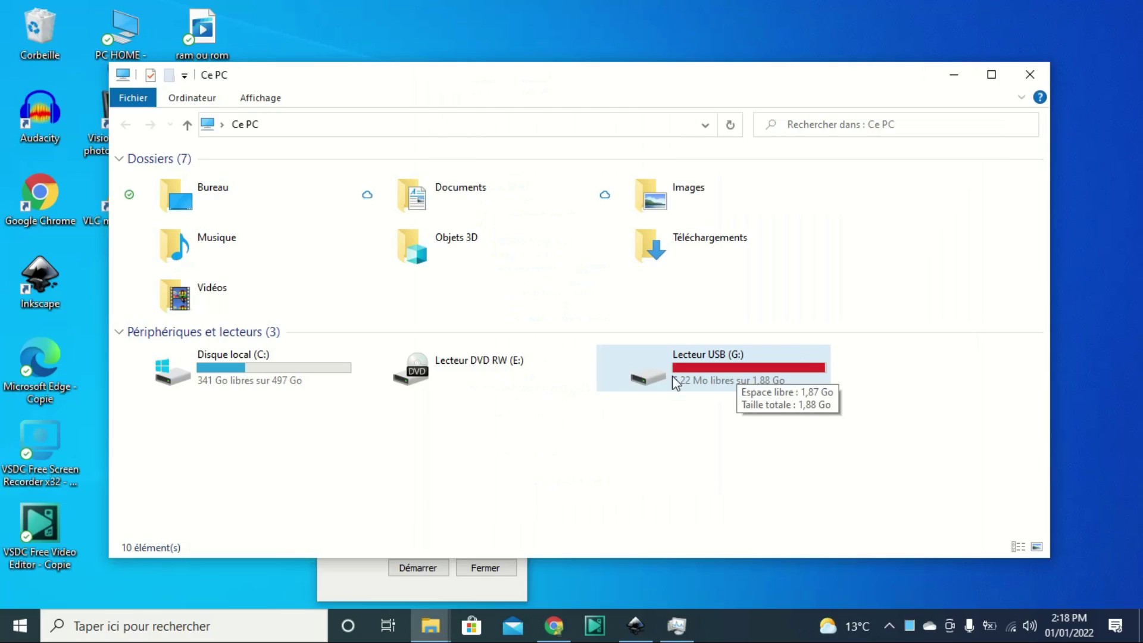
click(708, 376)
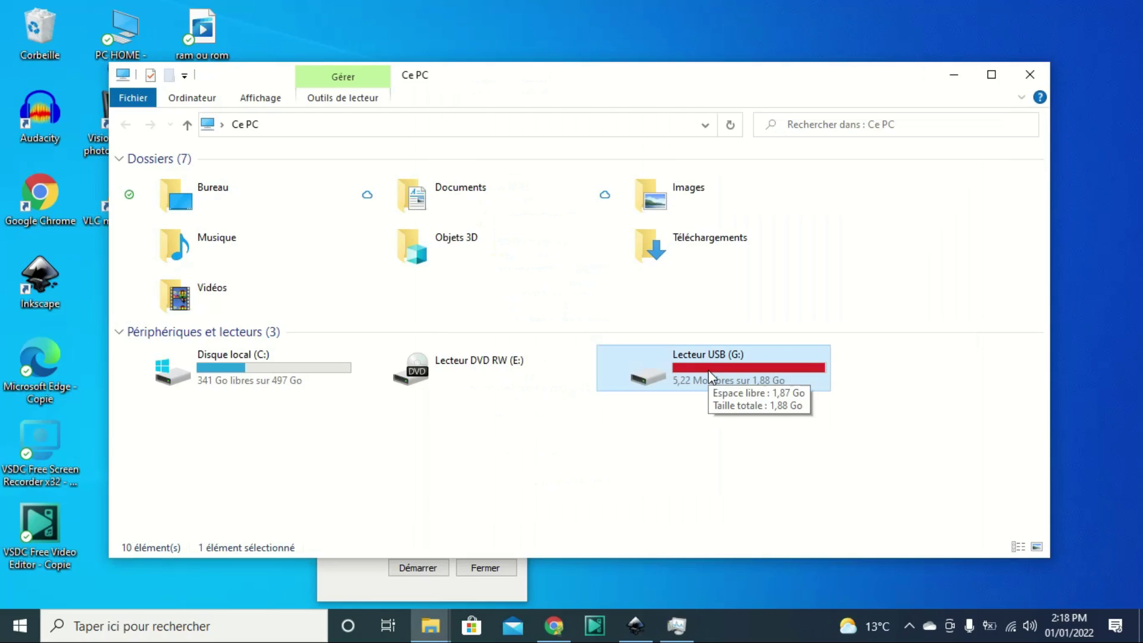
key(alt+Return)
click(944, 241)
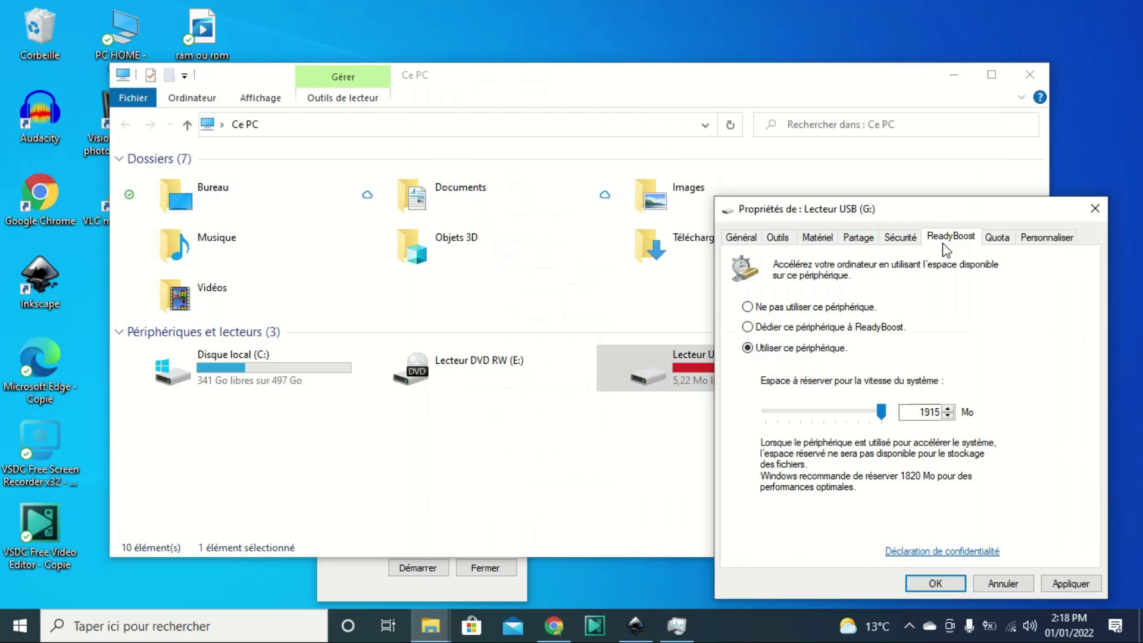
click(748, 306)
click(1070, 584)
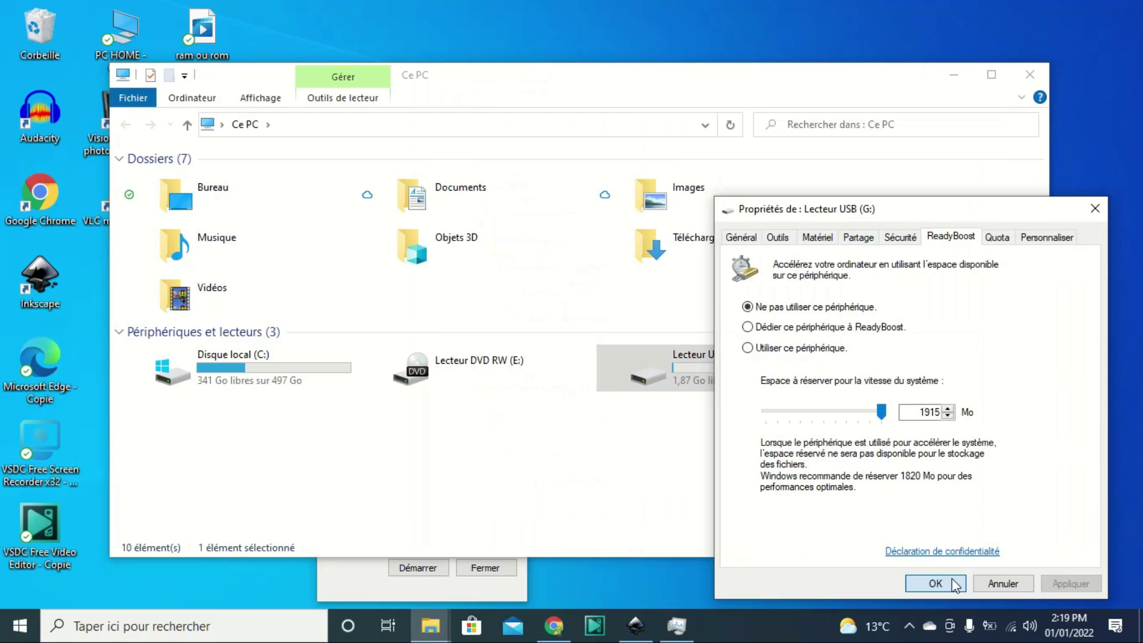
click(935, 584)
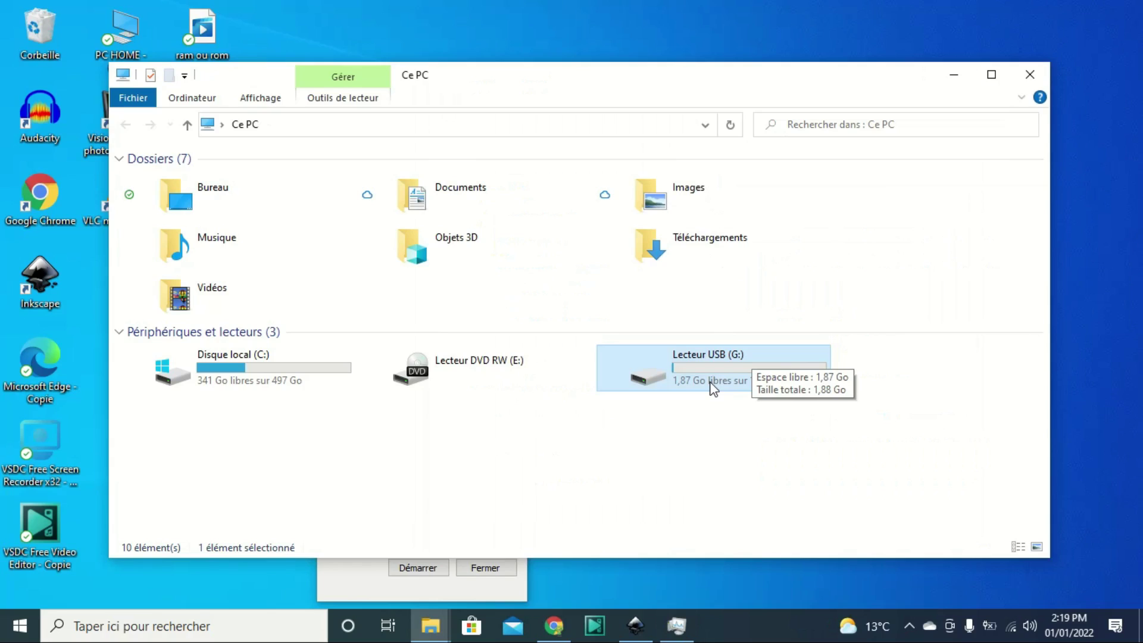